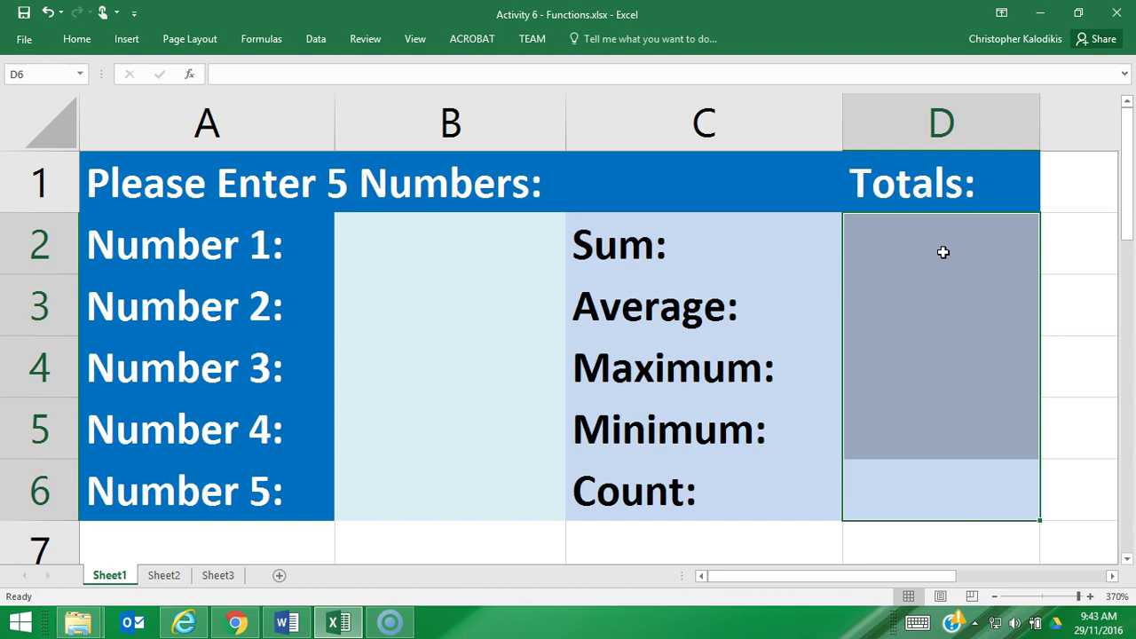
- Enter =SUM(B2:B6) in D2 and check the formula in the formula bar
left_click(943, 250)
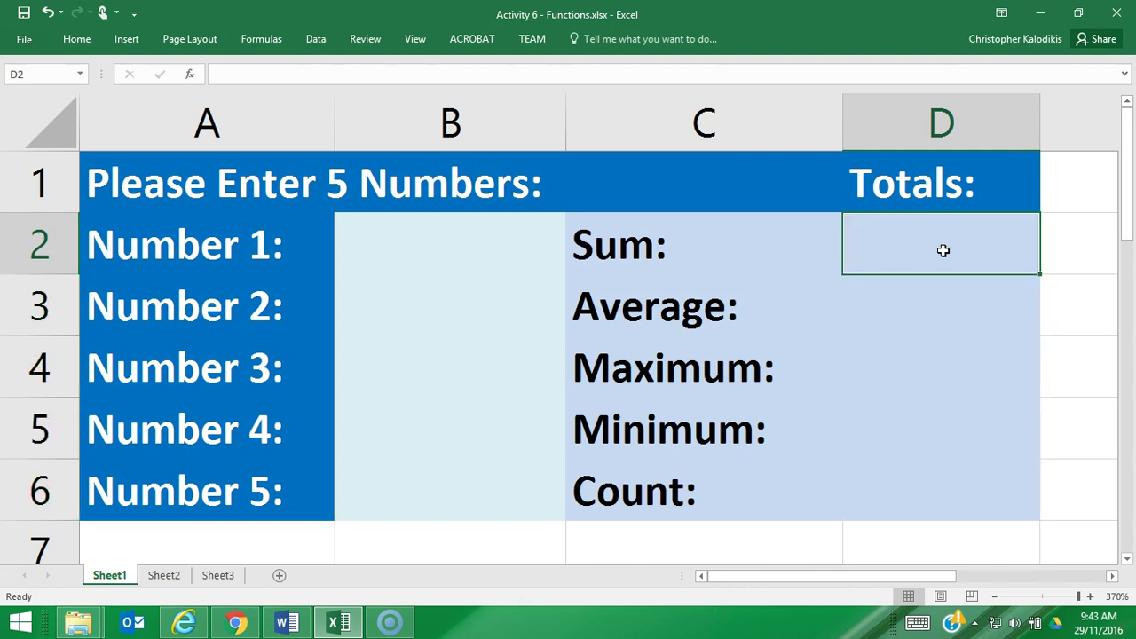
type("=")
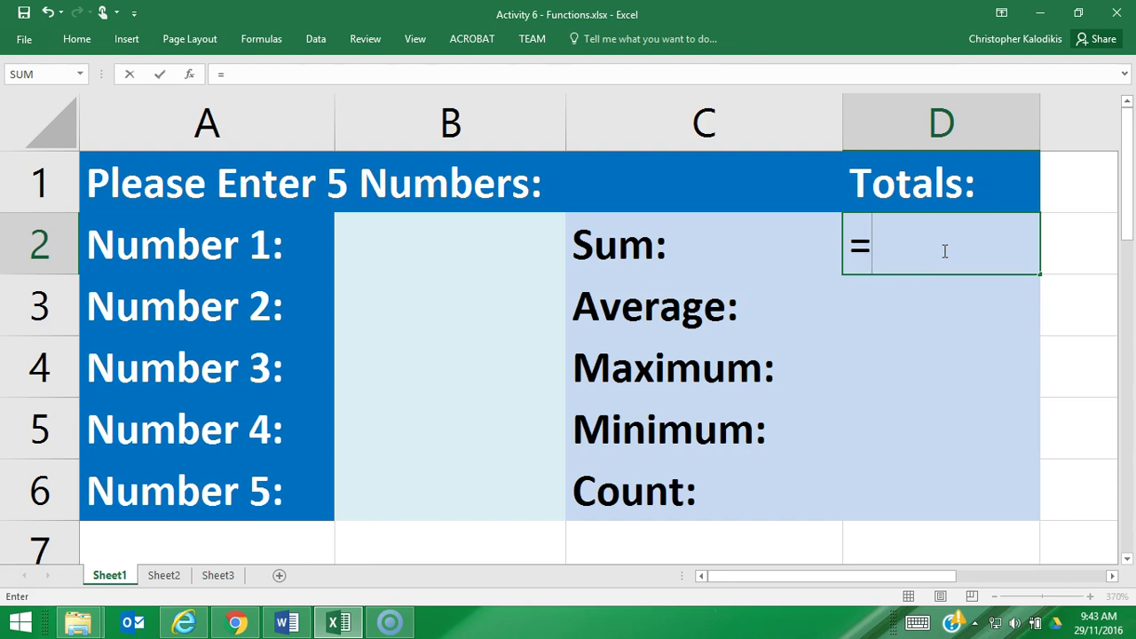
type("SUM")
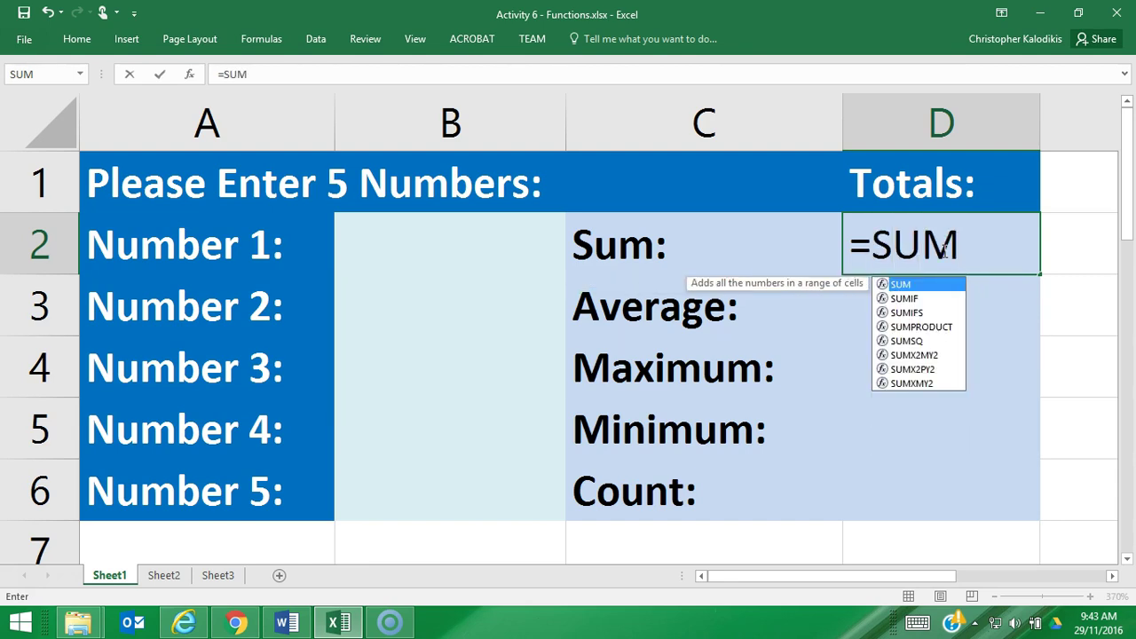
type("(")
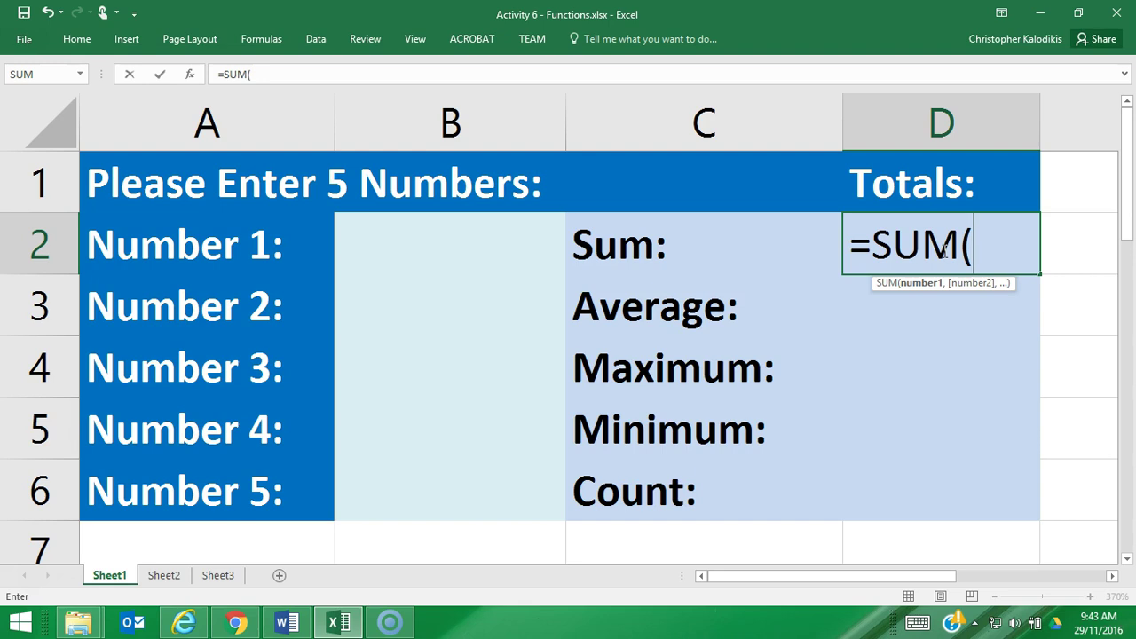
type("B2:")
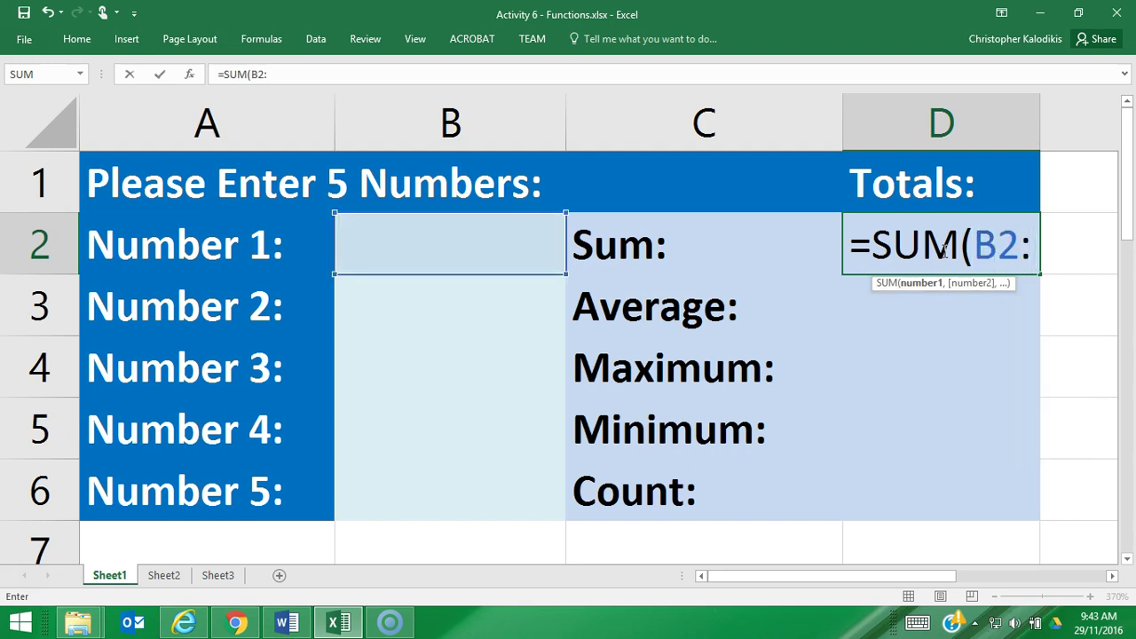
type("B6")
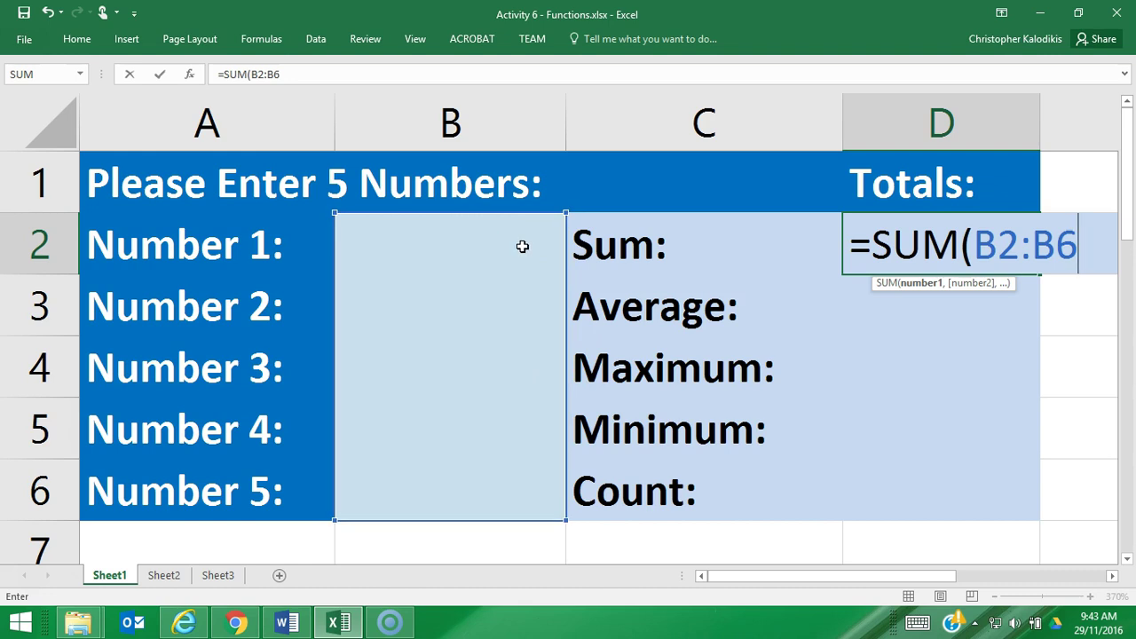
key("Return")
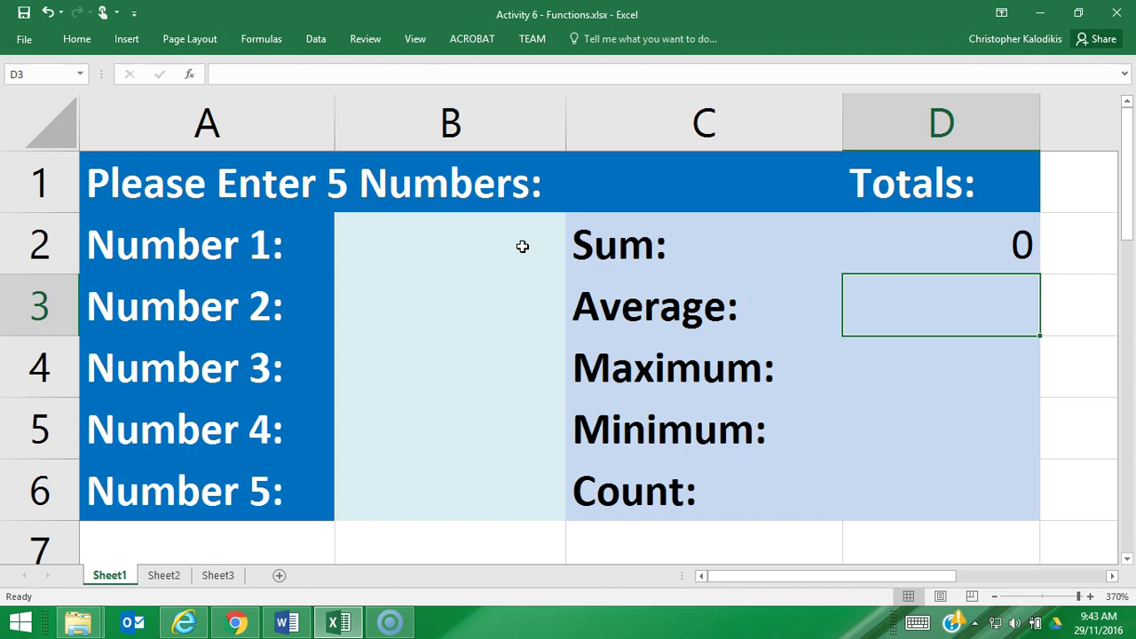
left_click(935, 249)
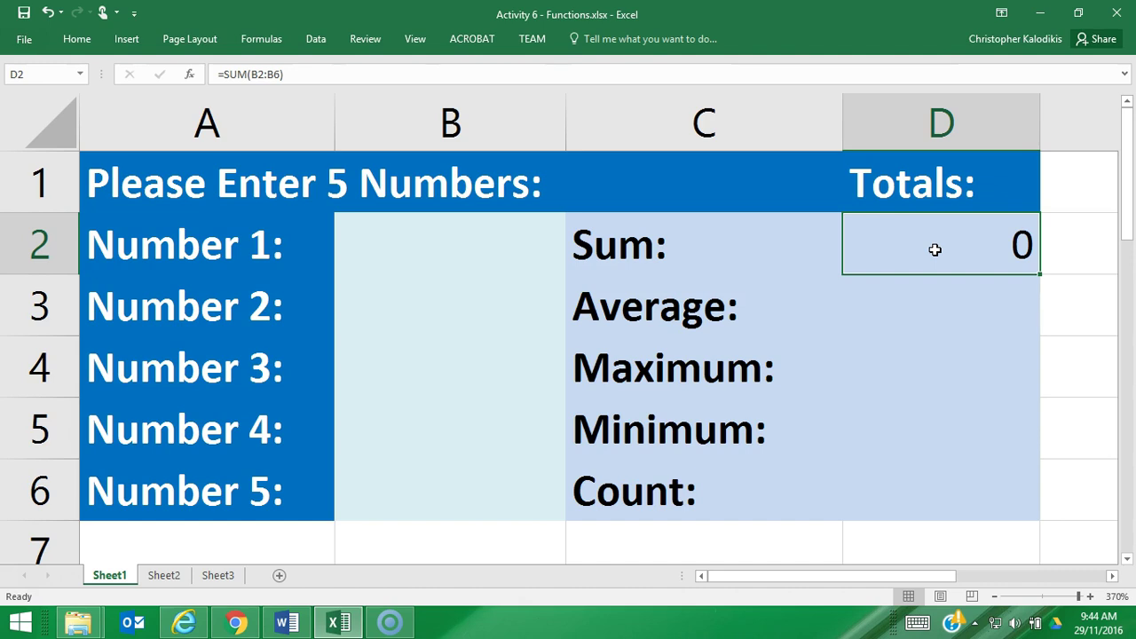
- Put =AVERAGE(B2:B6) in D3, which shows #DIV/0! for now
left_click(902, 314)
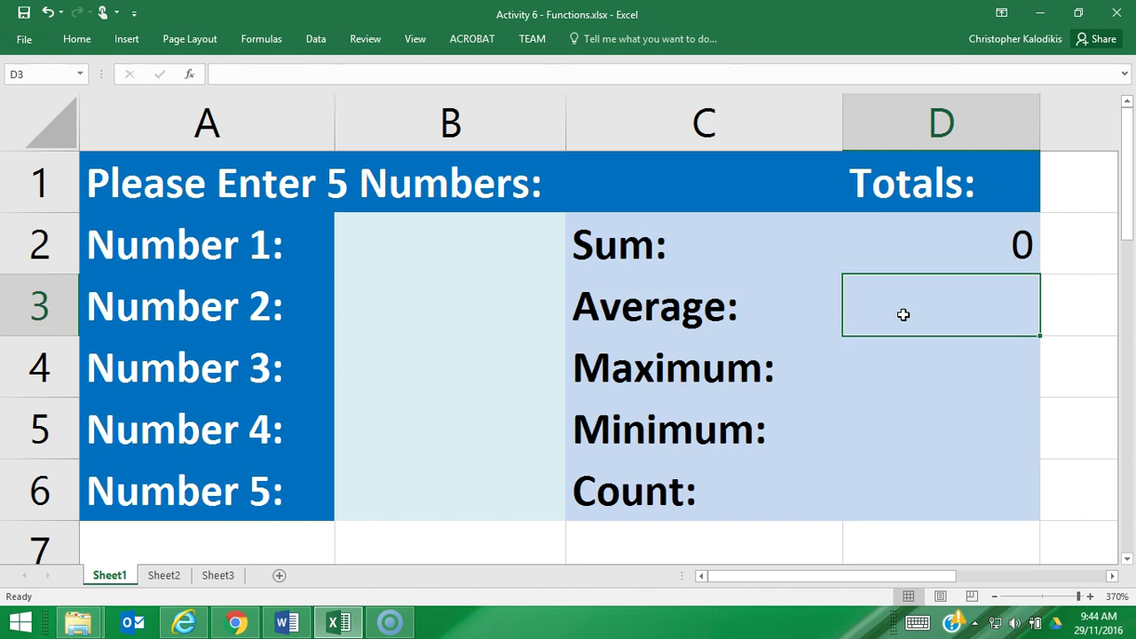
type("=")
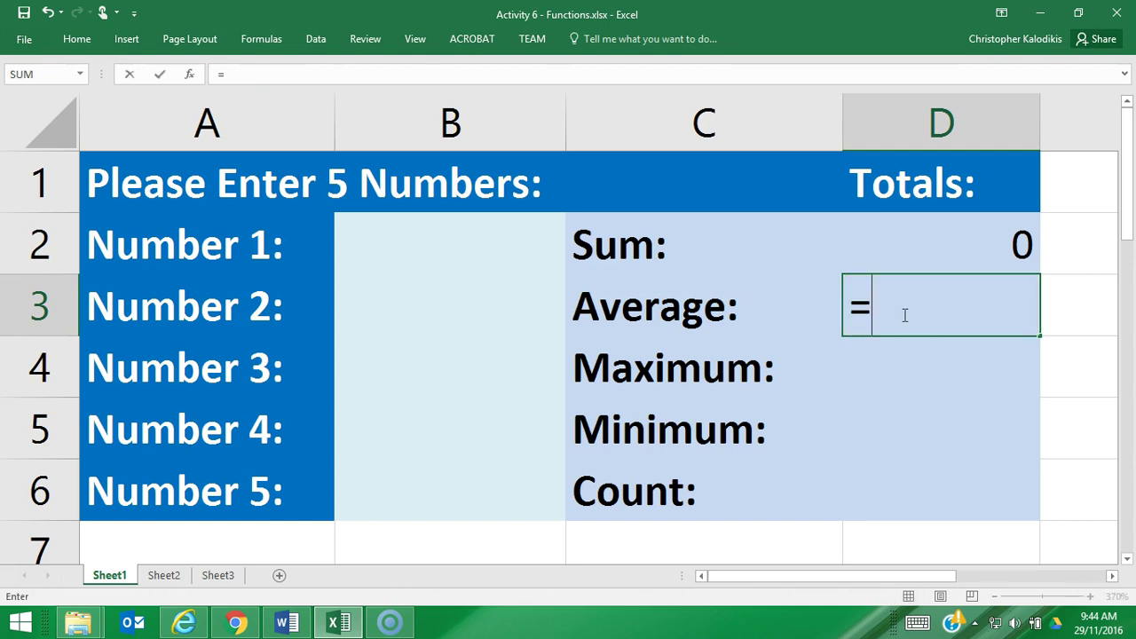
type("AVERAGE(")
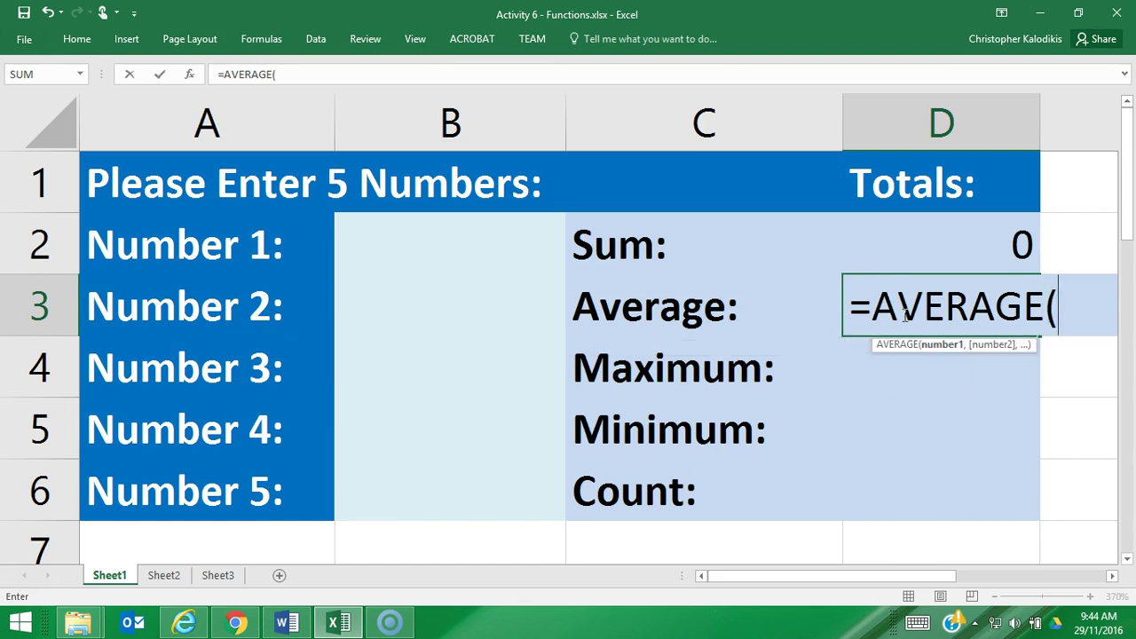
left_click_drag(415, 231, 449, 510)
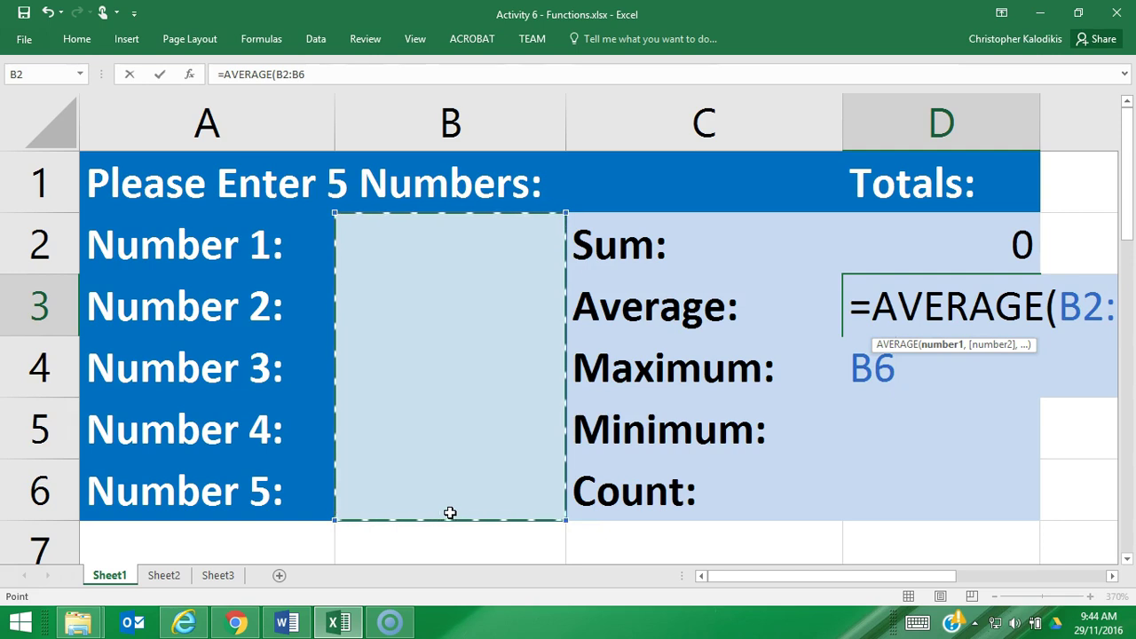
key("Return")
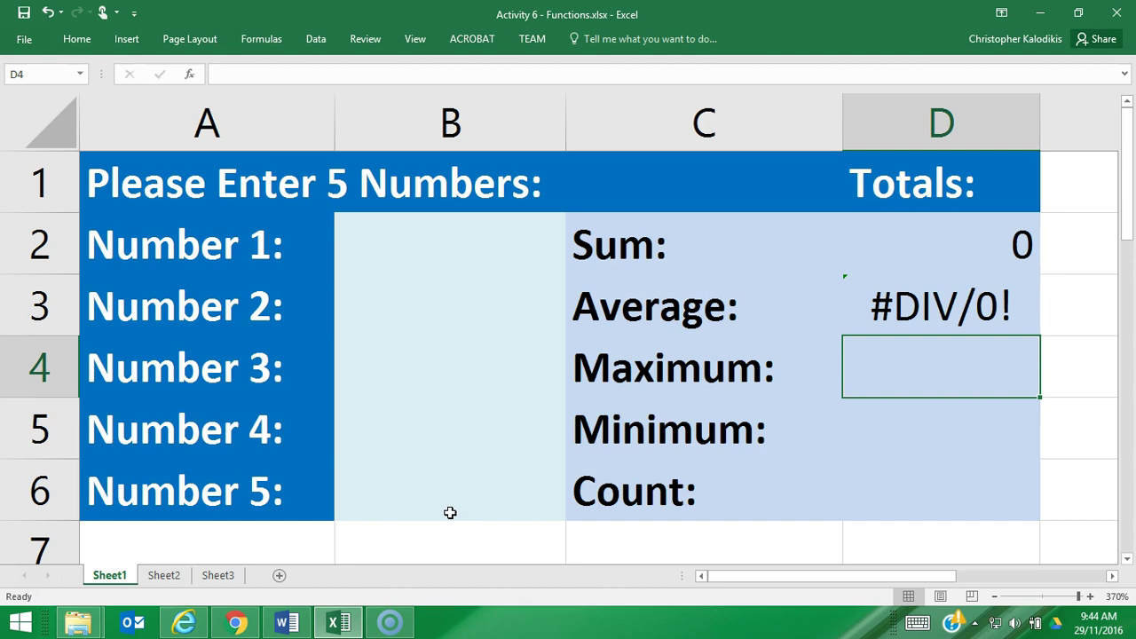
- Enter =MAX(B2:B6) in D4 and =MIN(B2:B6) in D5
type("=MAX")
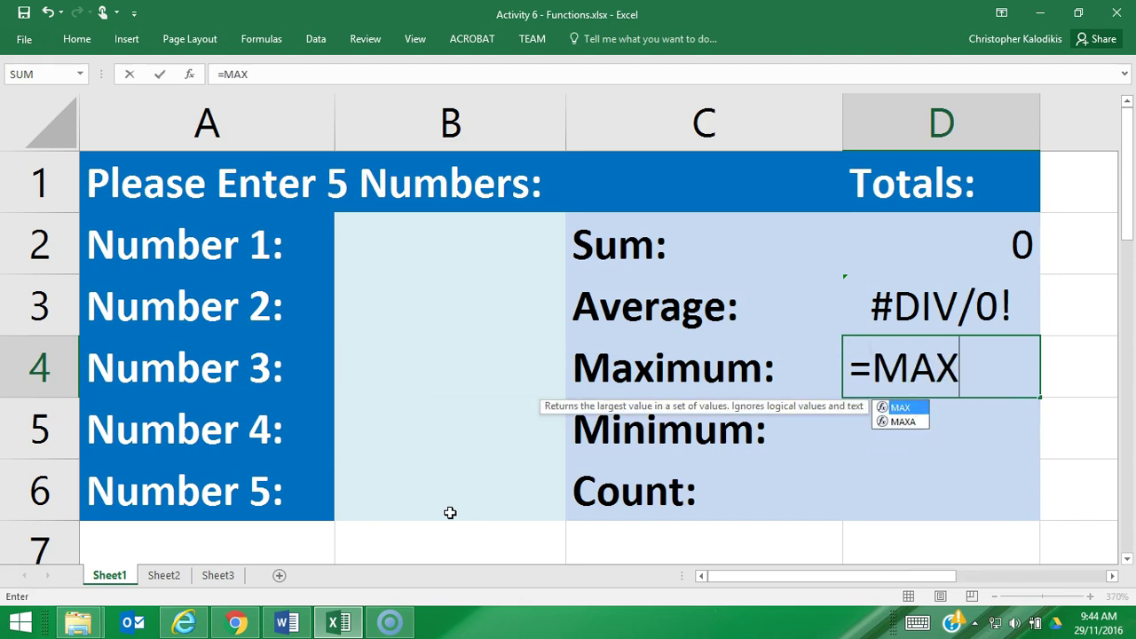
type("(")
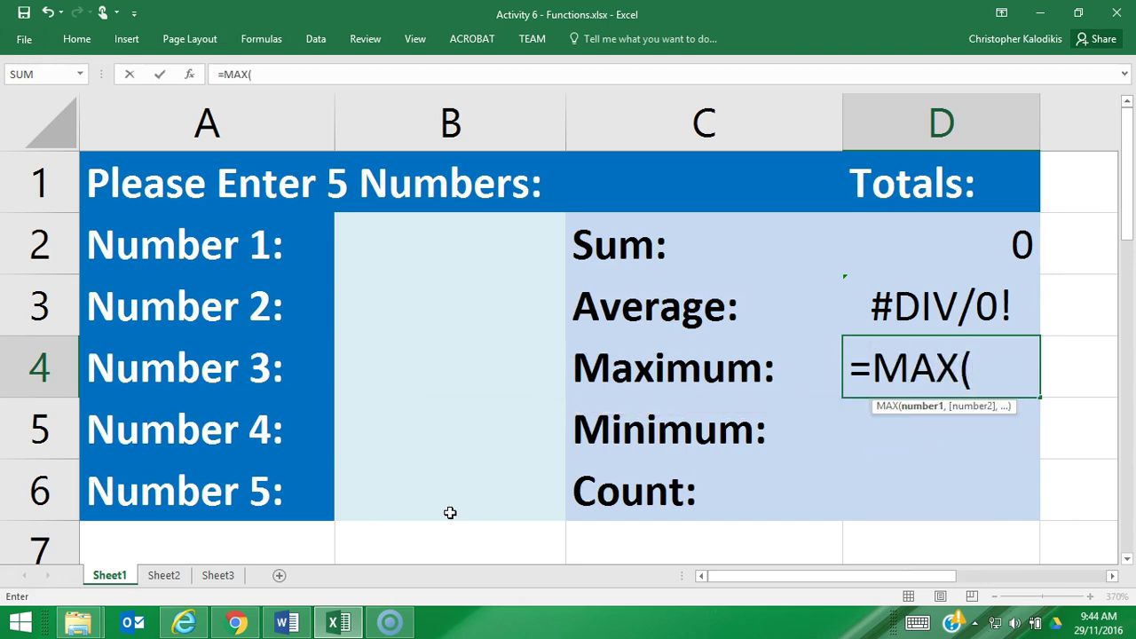
left_click_drag(395, 240, 421, 491)
key("Return")
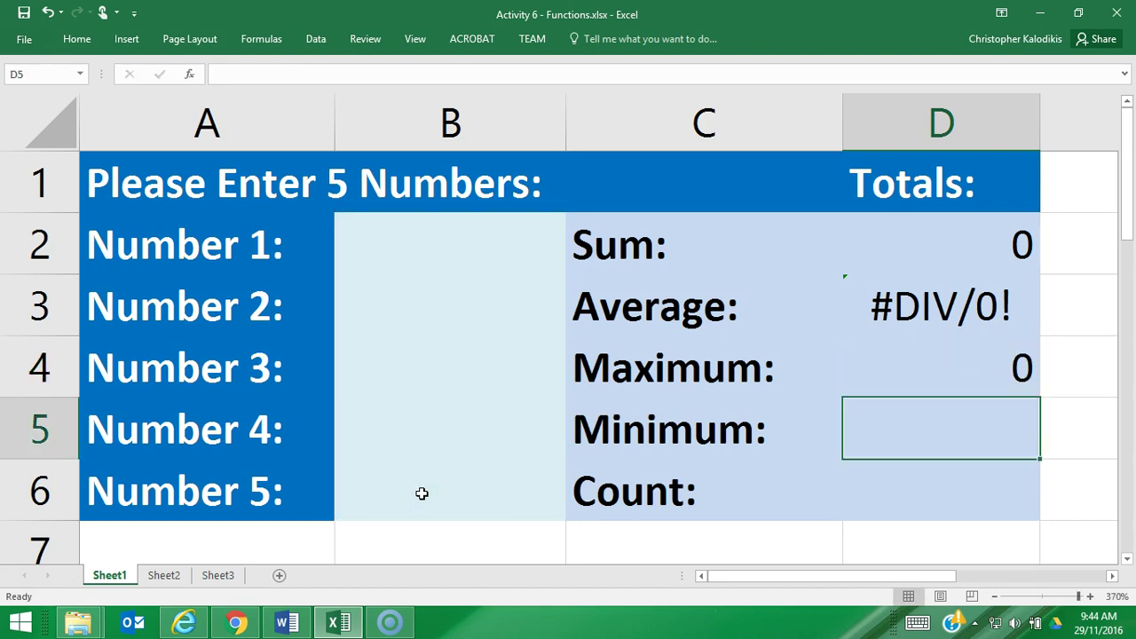
type("=MIN")
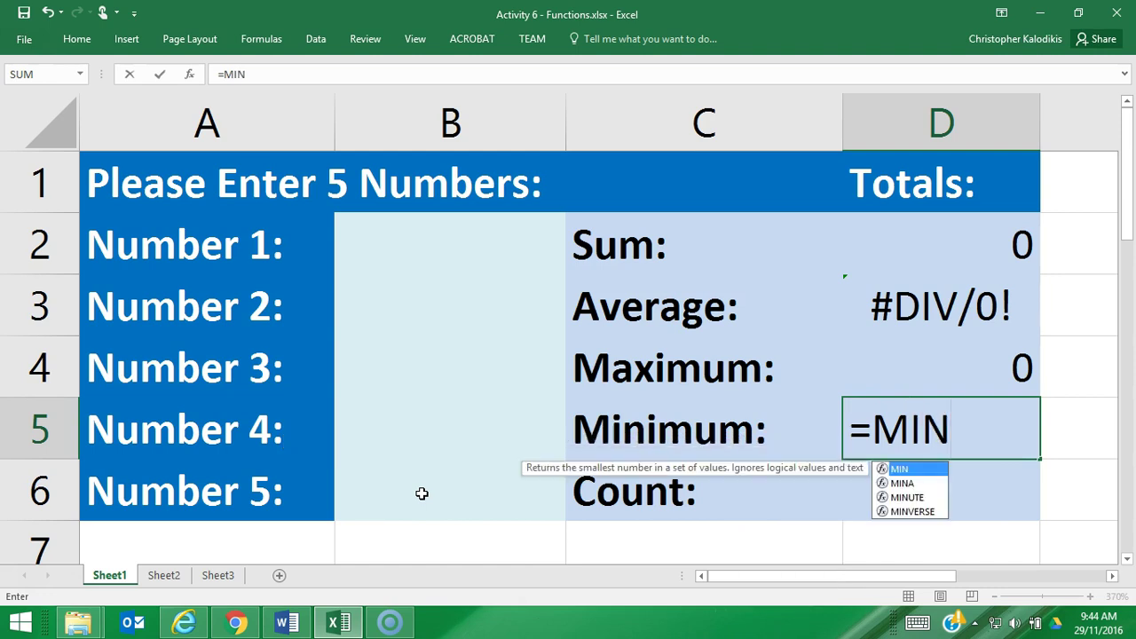
type("(")
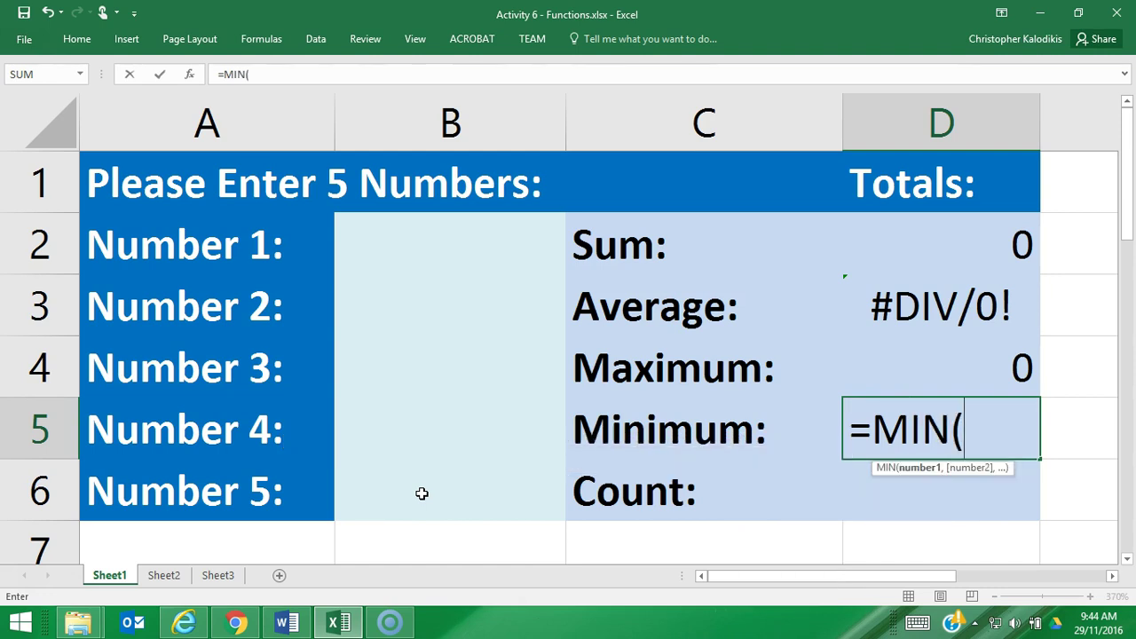
left_click_drag(460, 243, 455, 484)
key("Return")
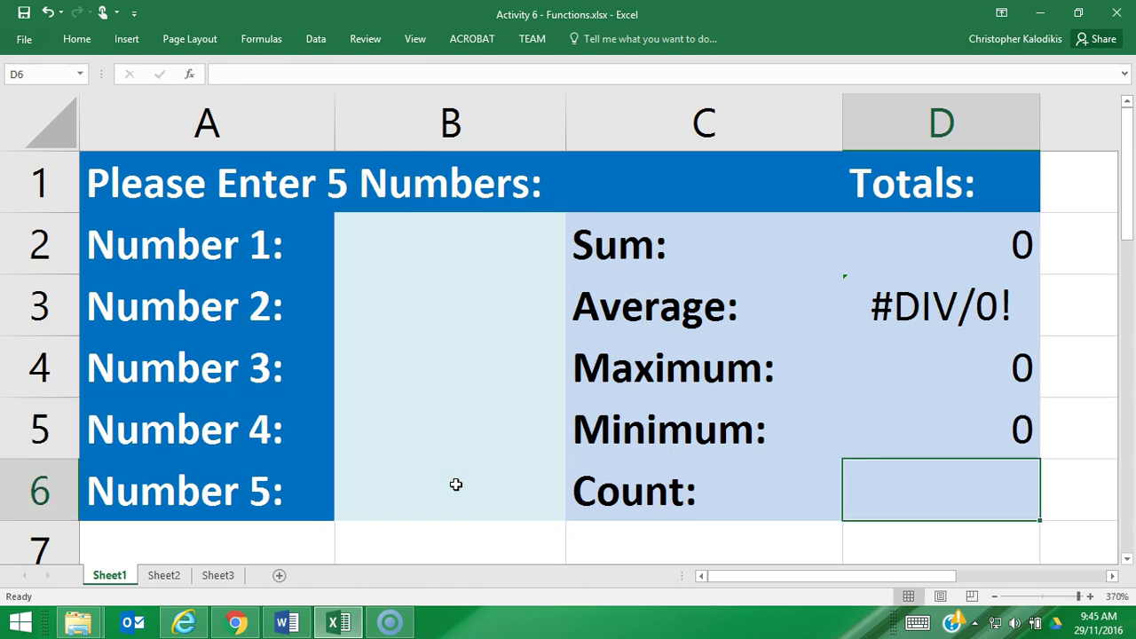
- Enter =COUNT(B2:B6) in D6, then select B2:B6 to show the input range
type("=")
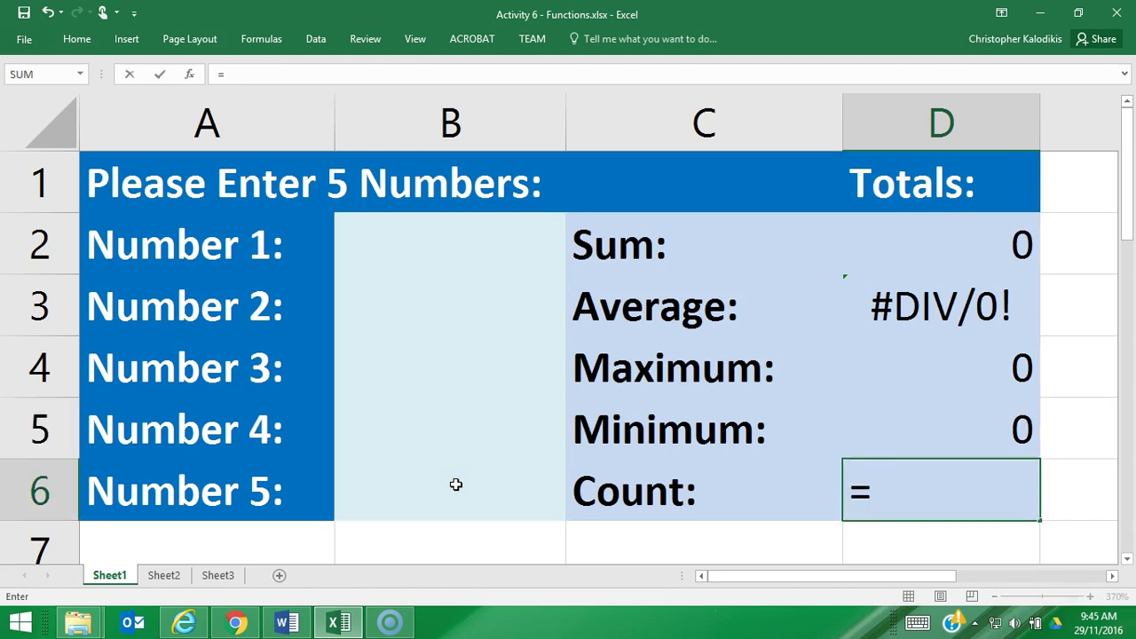
type("COUNT(")
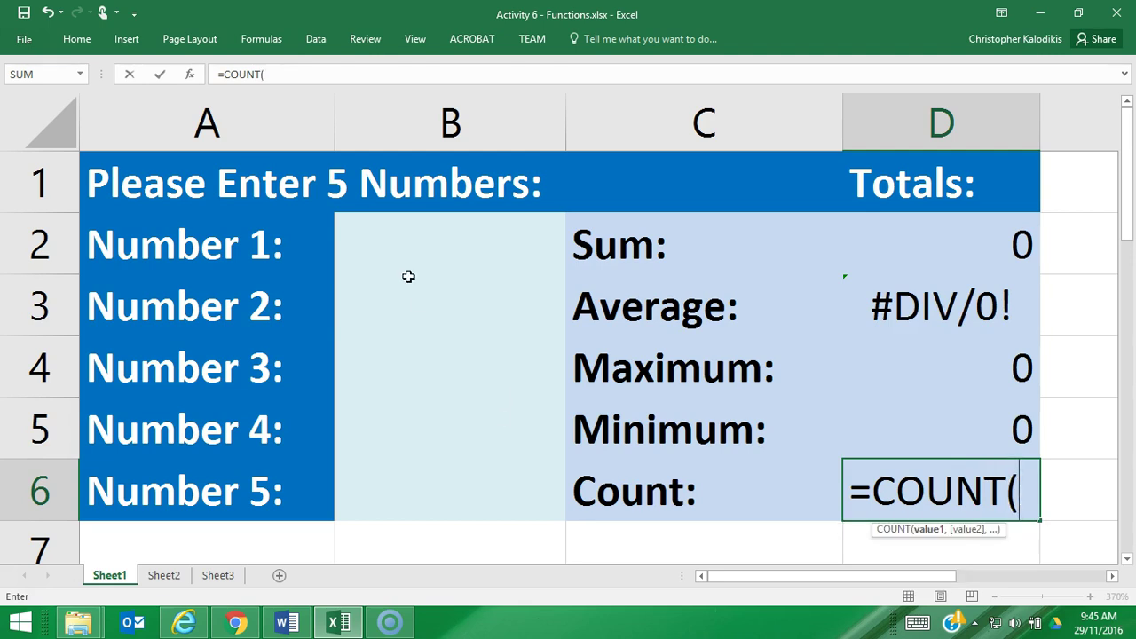
left_click(420, 240)
left_click_drag(419, 240, 439, 497)
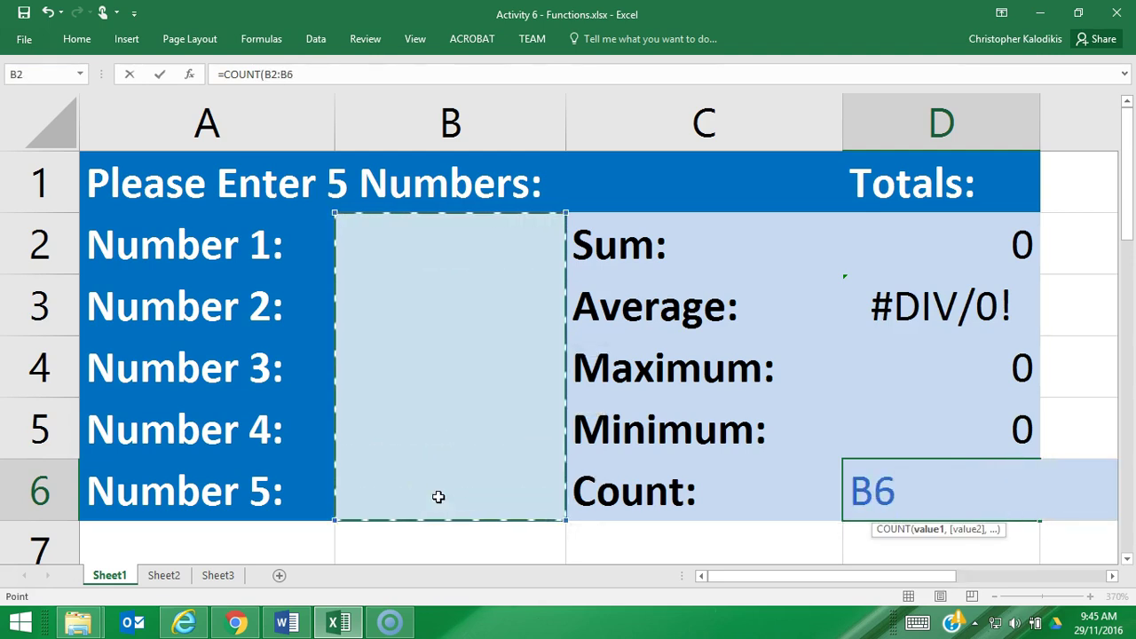
key("Return")
key("Up")
key("Up")
key("Up")
key("Up")
key("Up")
key("Up")
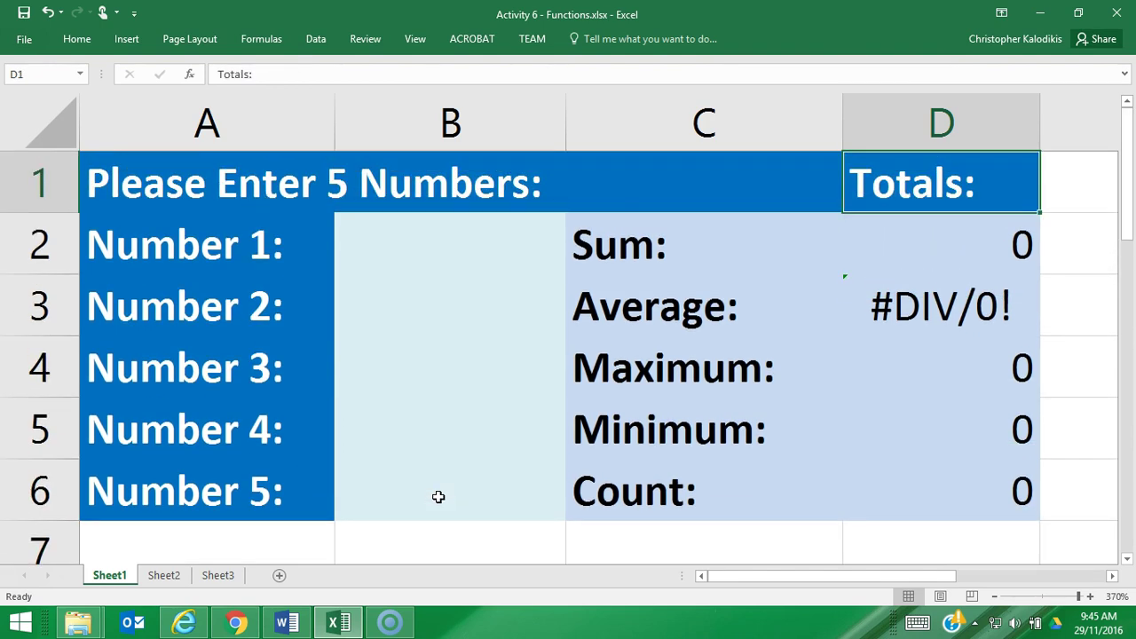
left_click_drag(415, 241, 428, 490)
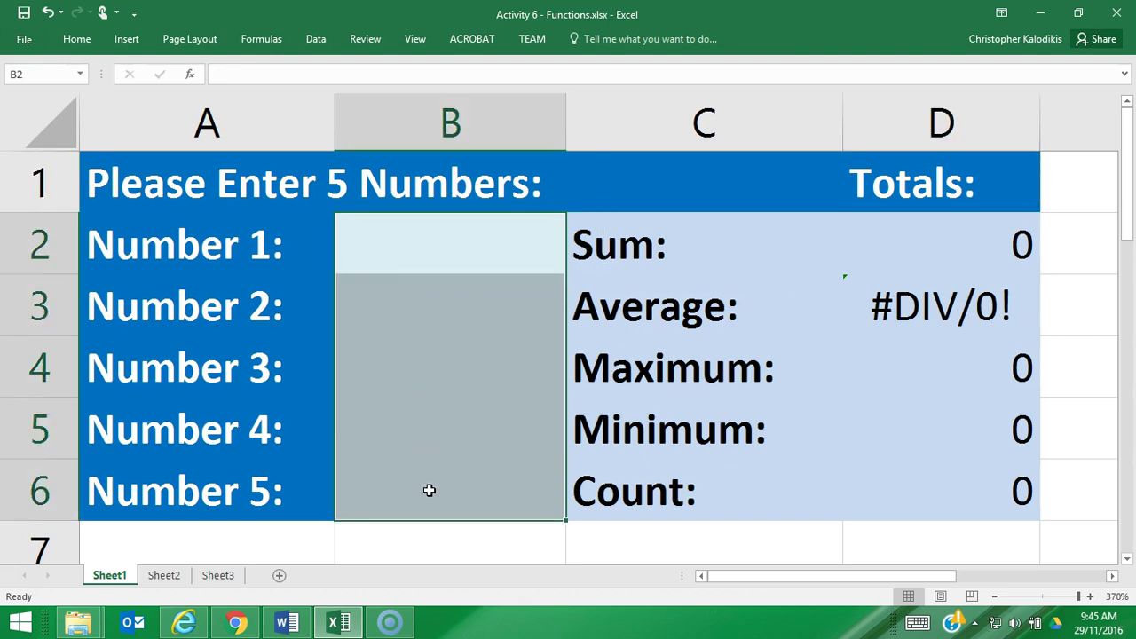
- Fill B2:B6 with the numbers 1, 2, 3, 4 and 5
left_click(437, 250)
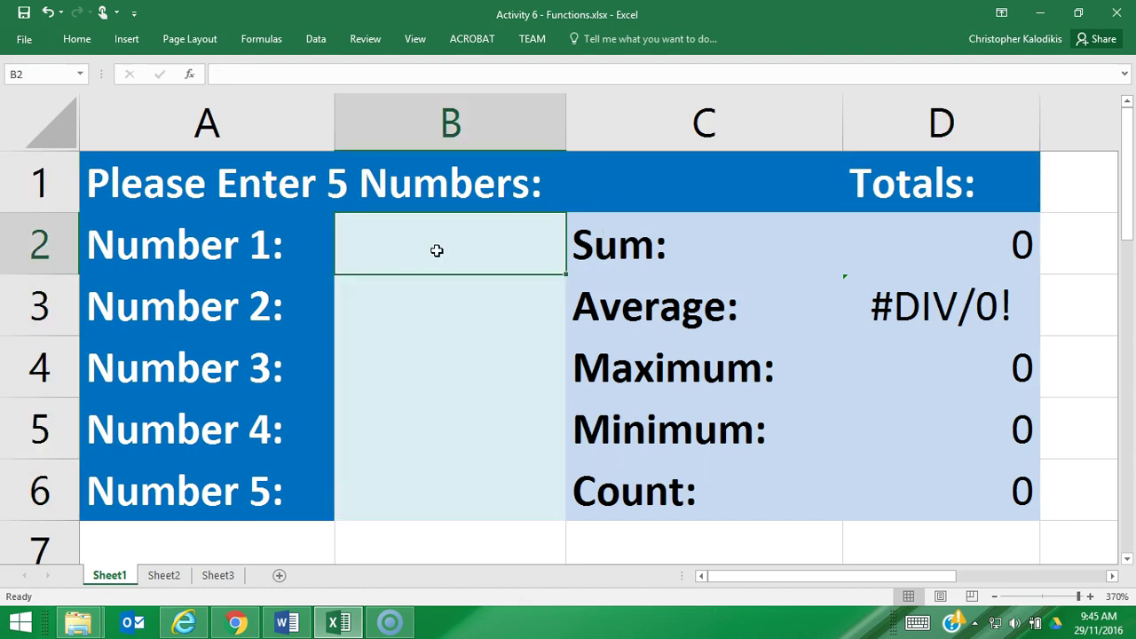
type("1")
key("Return")
type("2")
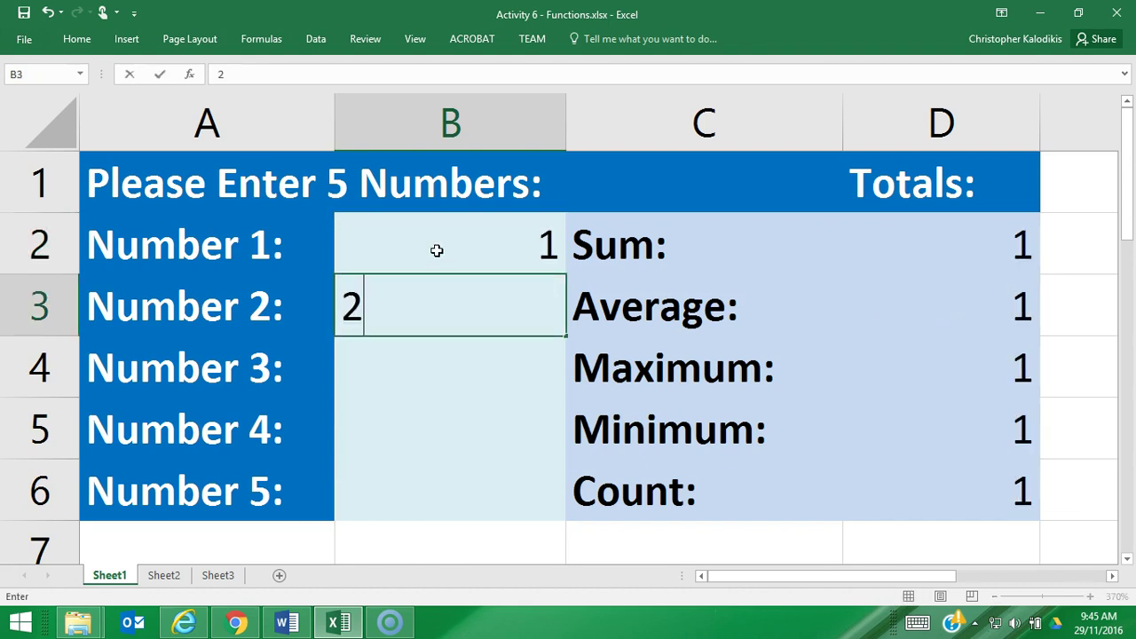
key("Return")
type("3")
key("Return")
type("4")
key("Return")
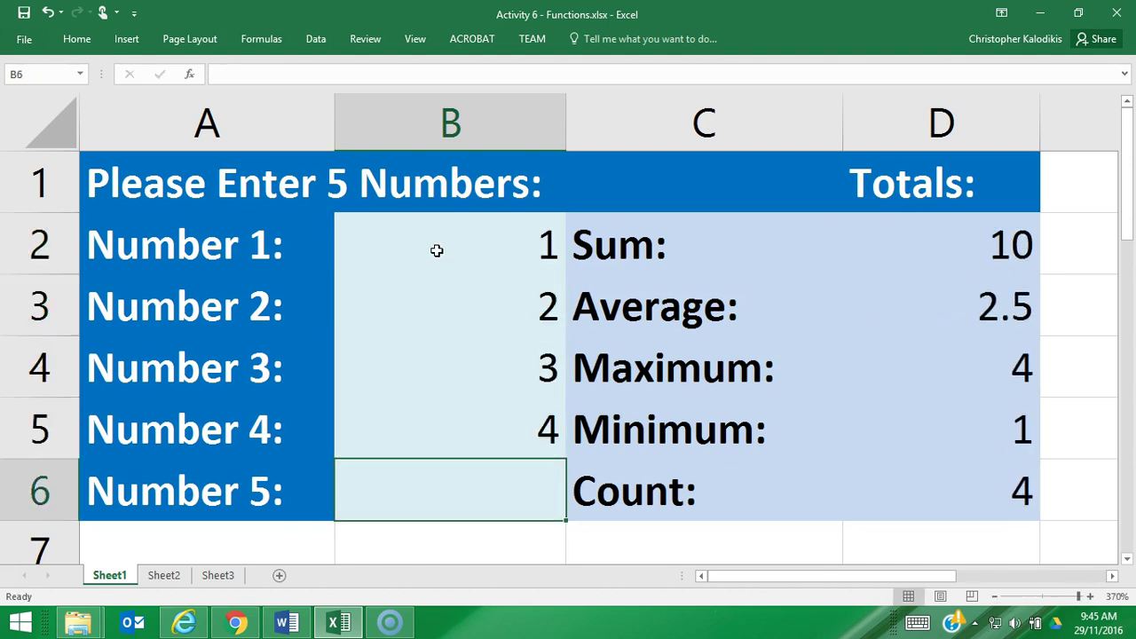
type("5")
key("Up")
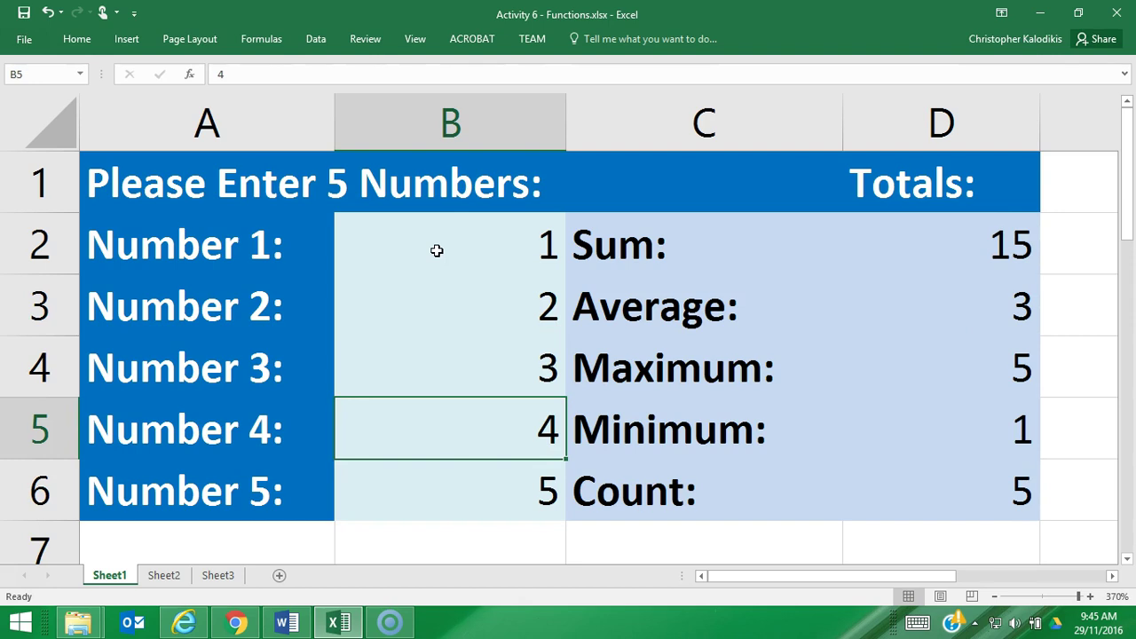
key("Up")
key("Up")
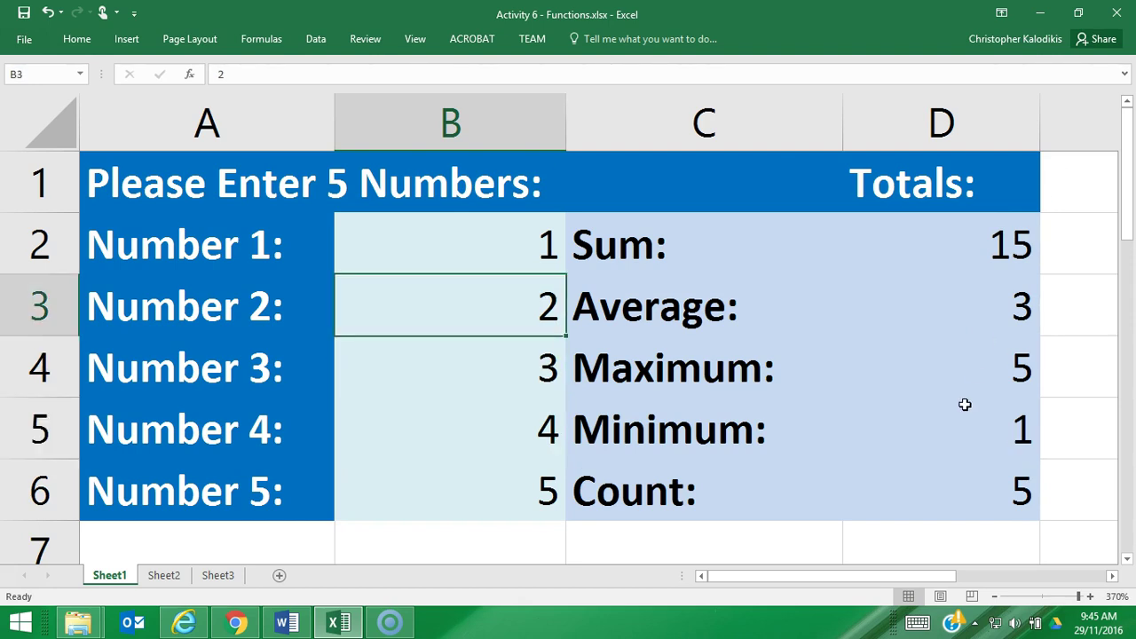
- Check the formulas in D2 through D6: Sum 15, Average 3, Max 5, Min 1, Count 5
left_click(961, 244)
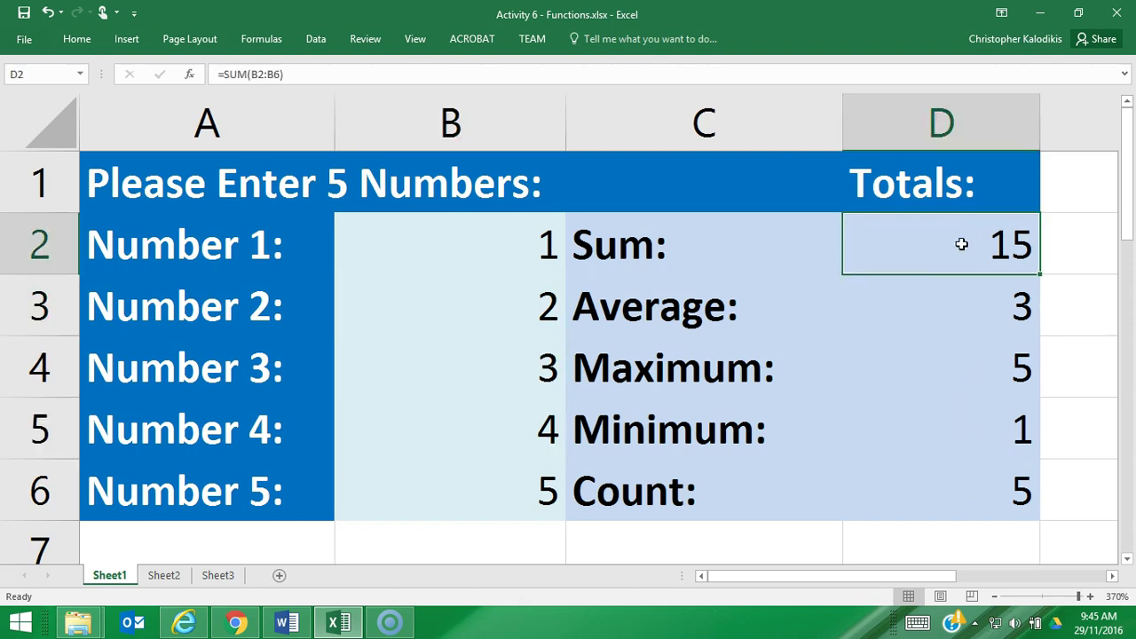
left_click(965, 318)
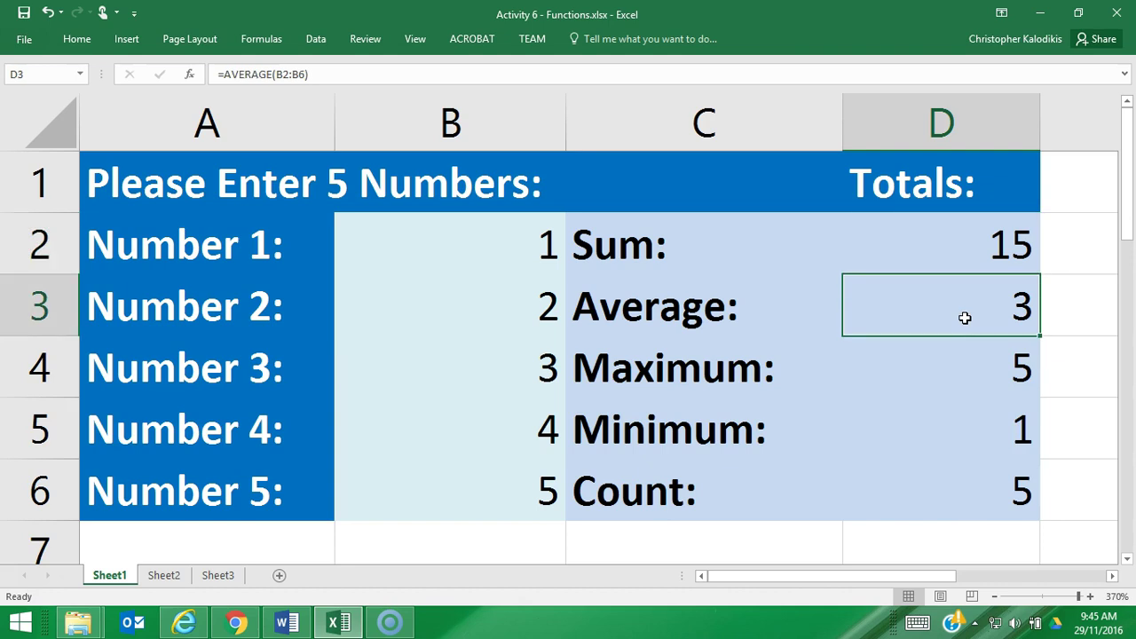
left_click(979, 358)
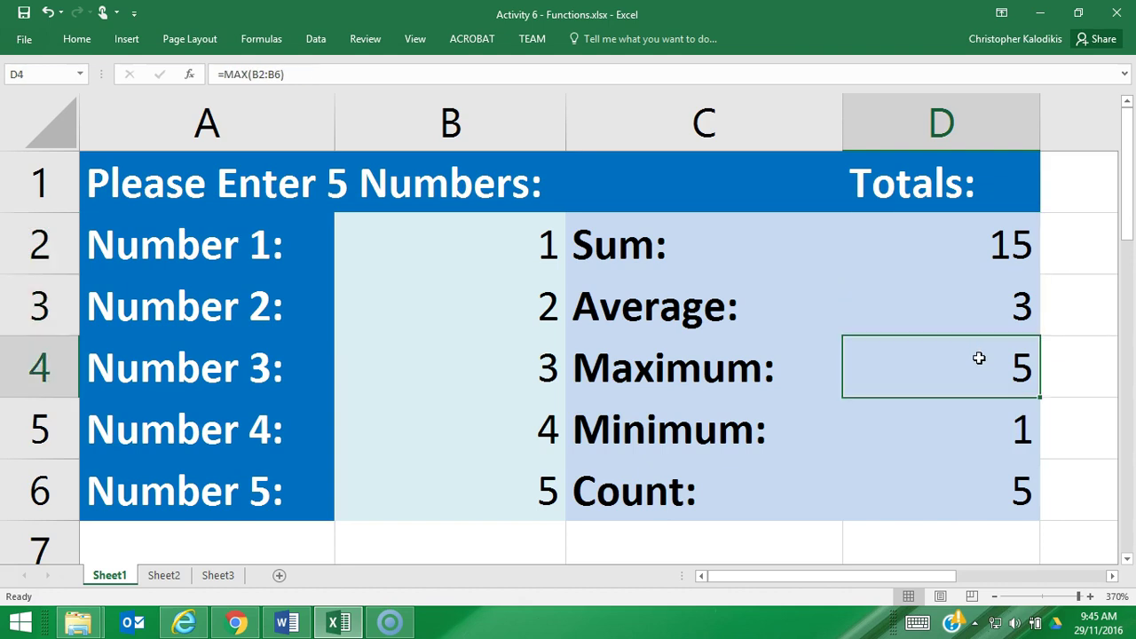
left_click(972, 438)
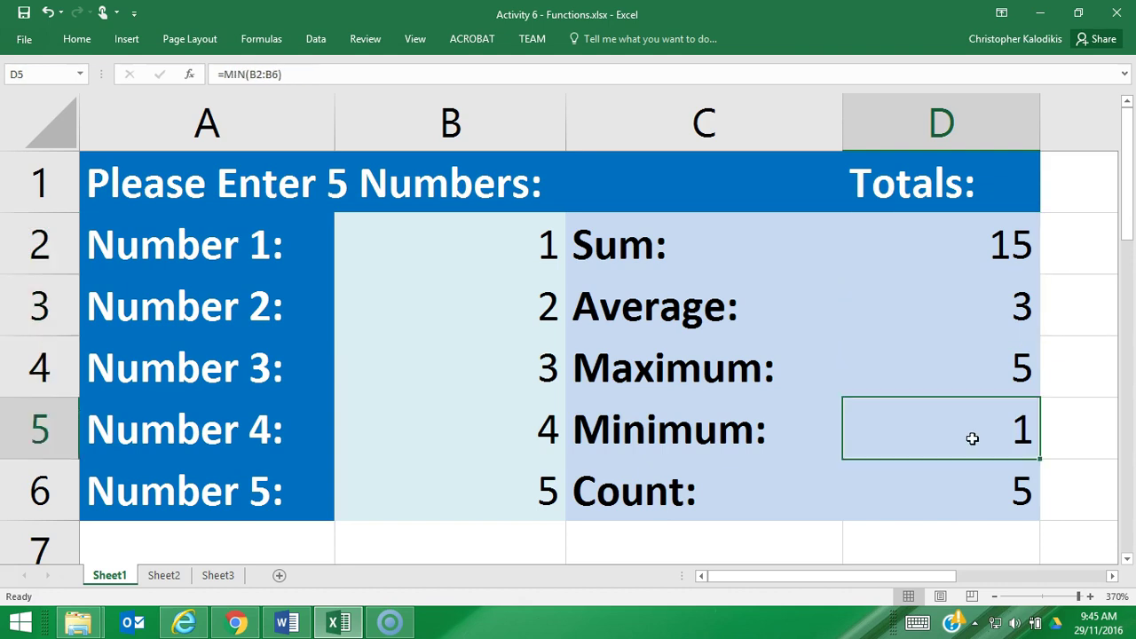
left_click(992, 489)
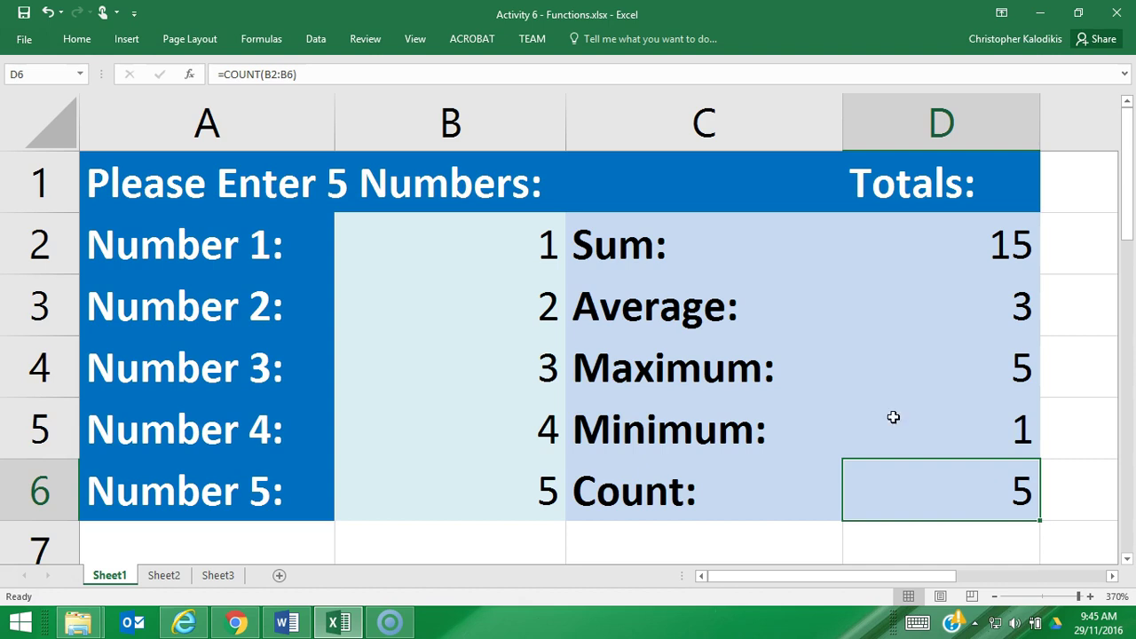
- Replace B2:B6 with 12, 34, 456, 2000 and 52
left_click(481, 236)
type("12")
key("Return")
type("34")
key("Return")
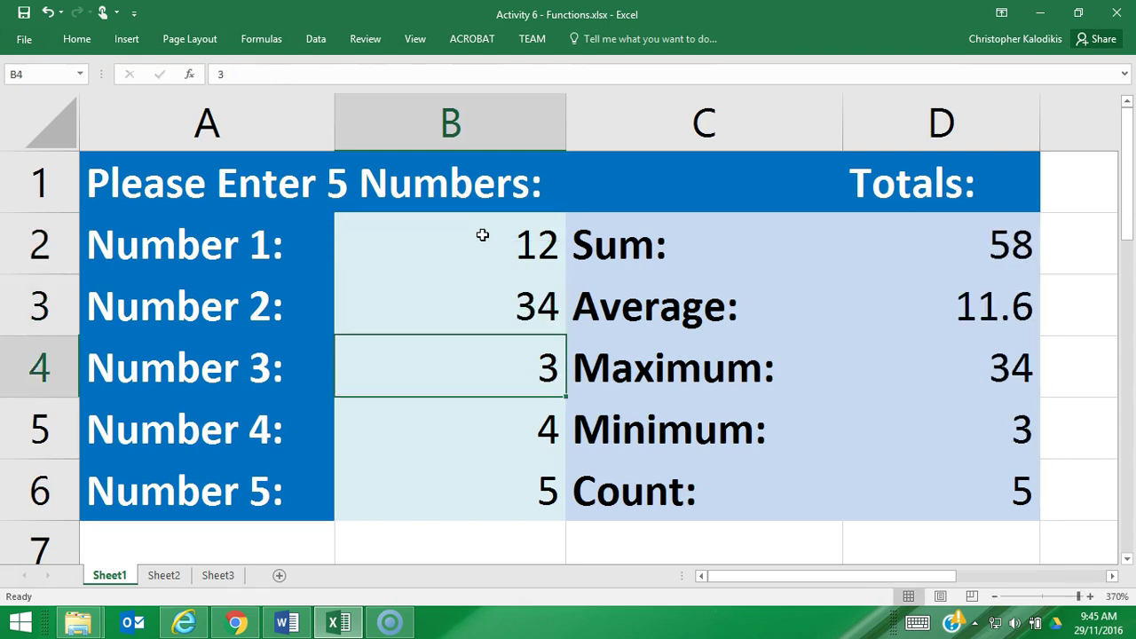
type("456")
key("Return")
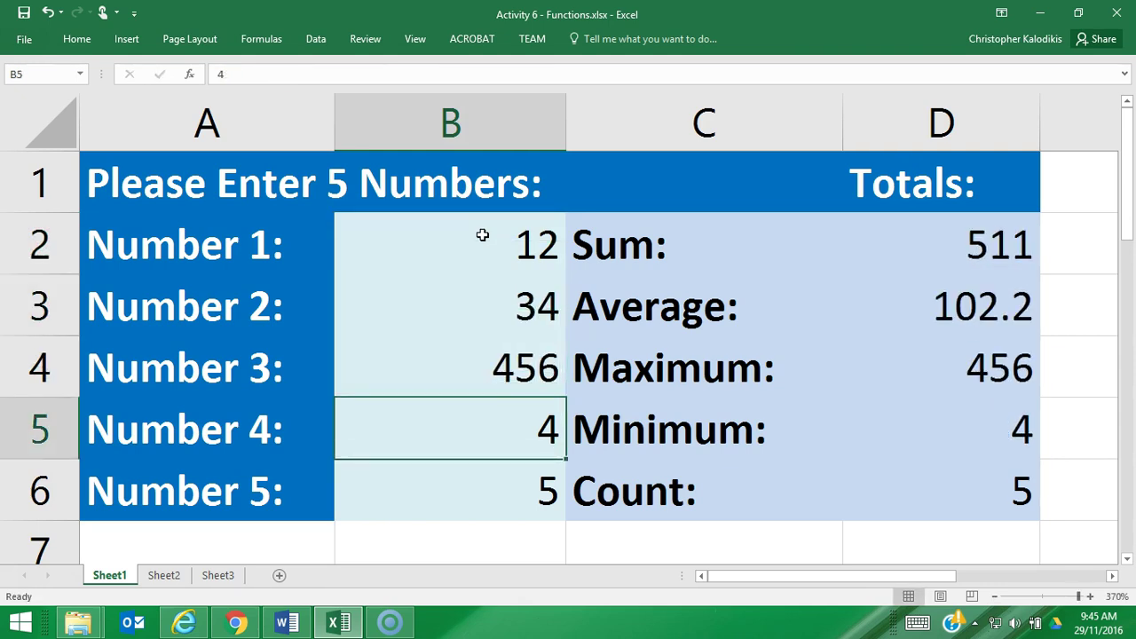
type("2000")
key("Return")
type("52")
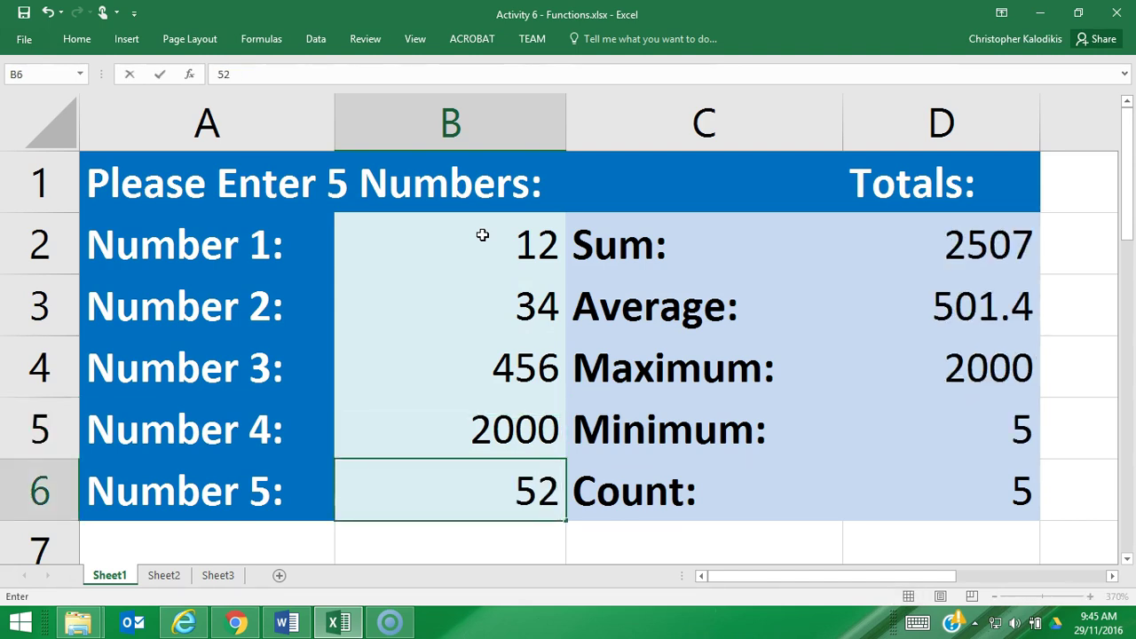
key("shift+Return")
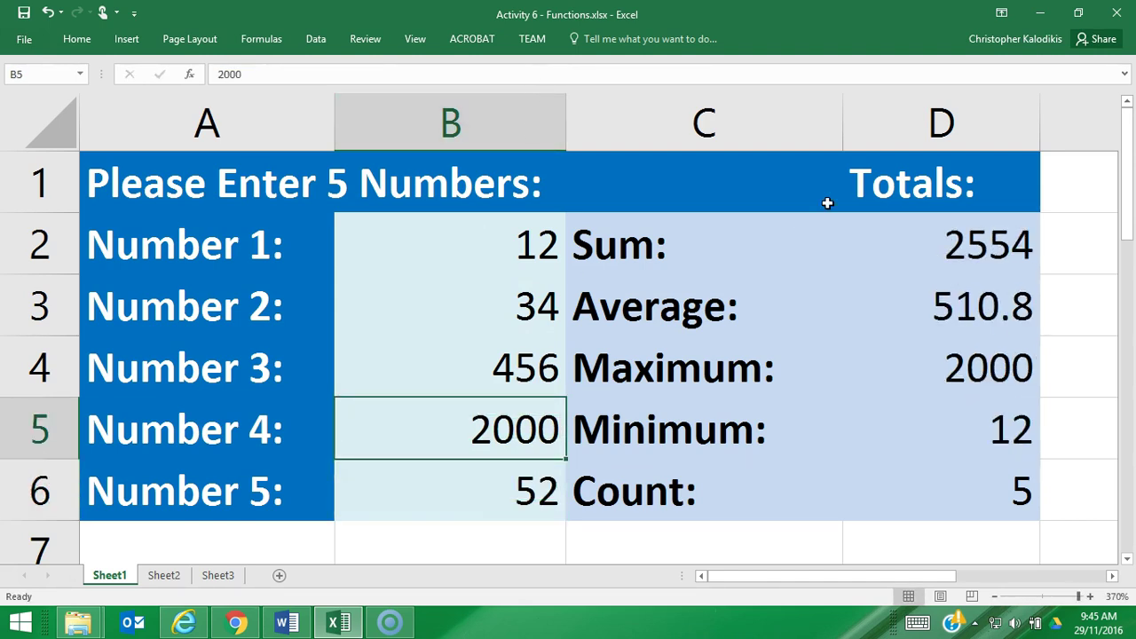